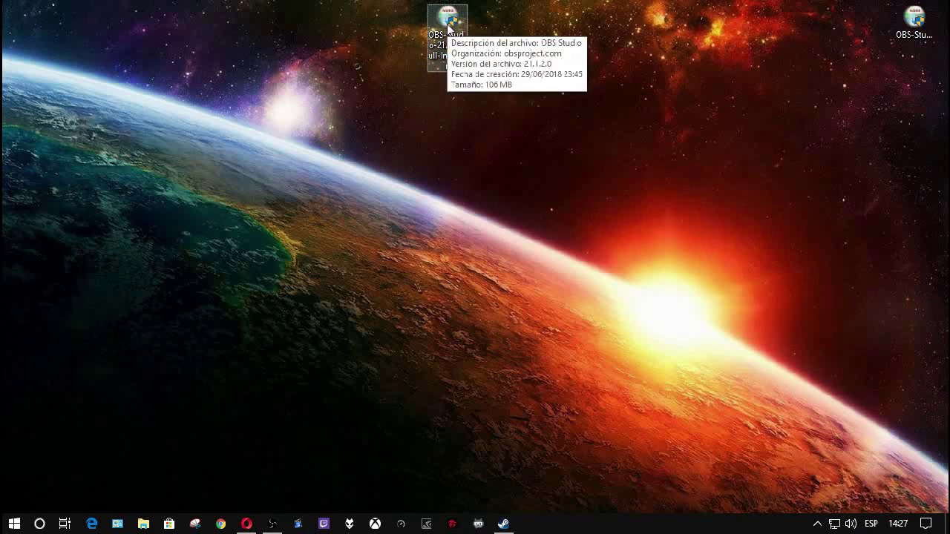
pyautogui.moveTo(258, 151); pyautogui.dragTo(649, 345)
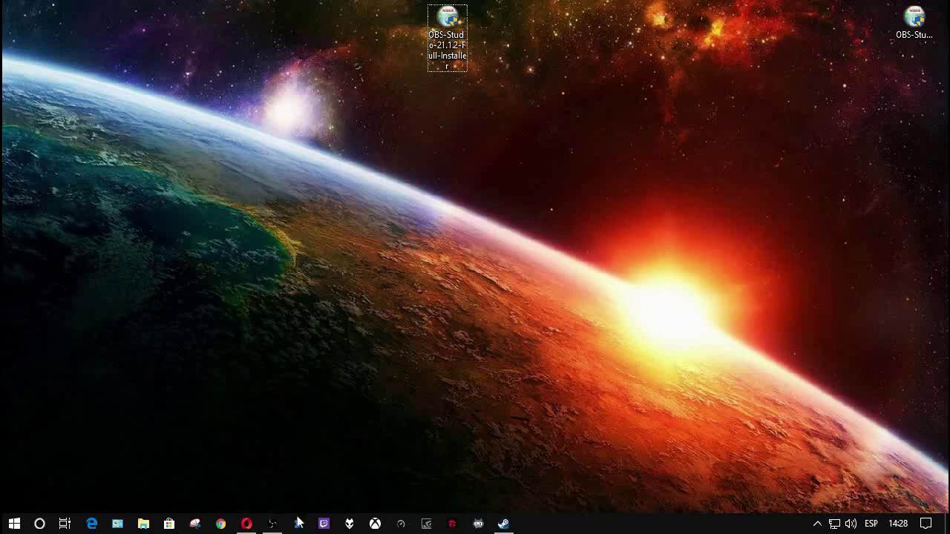
# - Run the OBS Studio 21.1.2 installer and install it in the default folder with the preselected components
pyautogui.moveTo(272, 527)
pyautogui.click(447, 23)
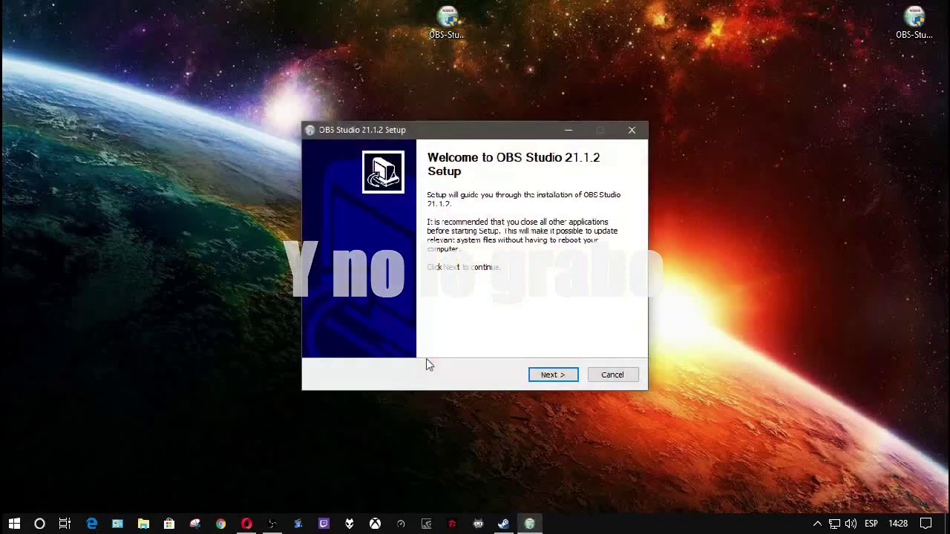
pyautogui.click(552, 375)
pyautogui.click(556, 377)
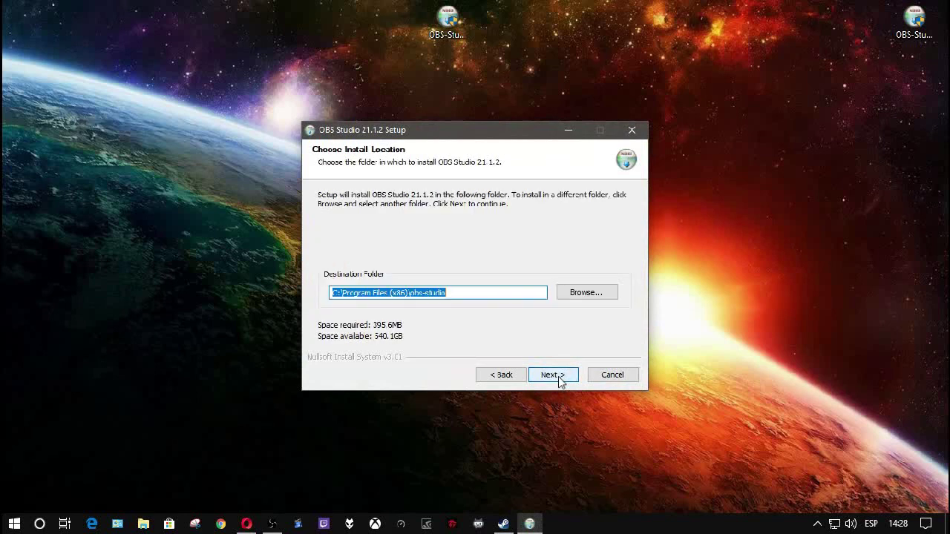
pyautogui.click(557, 377)
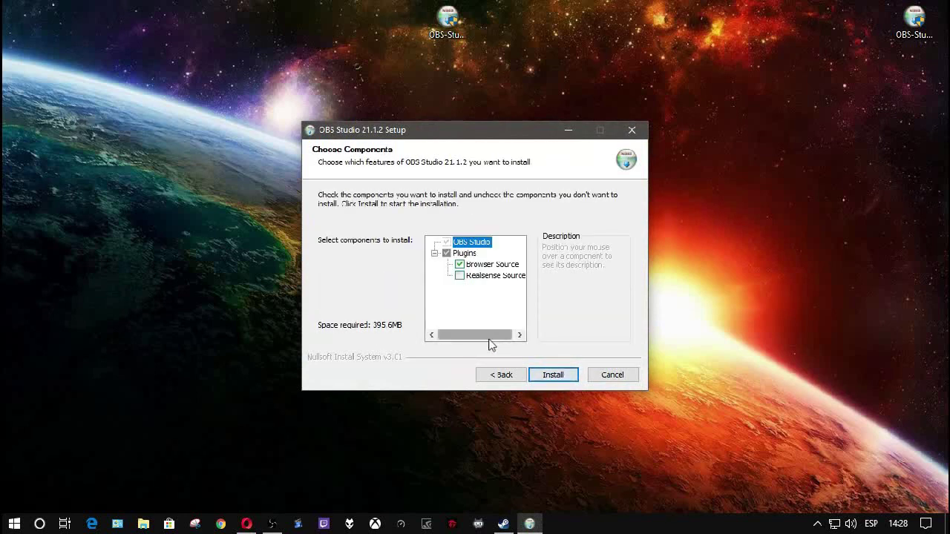
pyautogui.moveTo(470, 335); pyautogui.dragTo(553, 371)
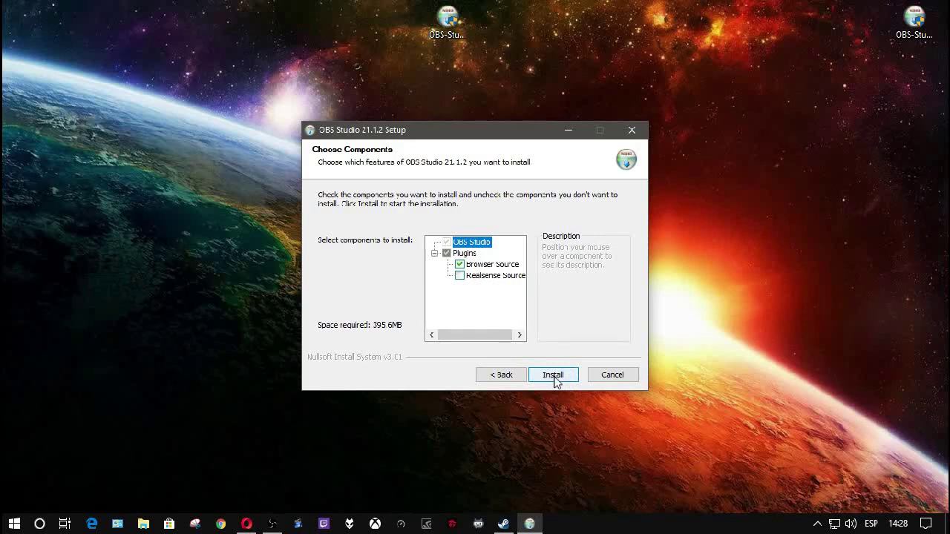
pyautogui.click(553, 375)
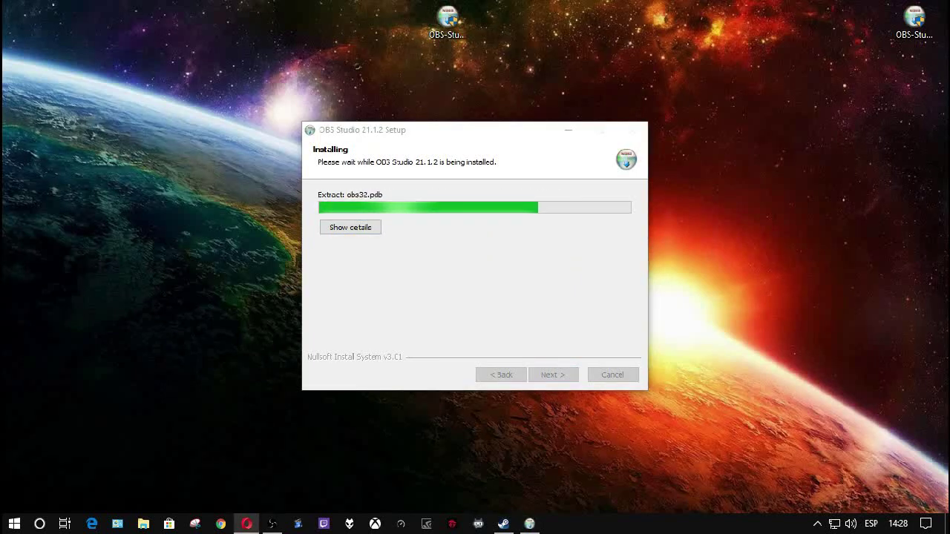
# - Finish the OBS Studio 21.1.2 setup with the option to launch the program turned off
pyautogui.click(467, 130)
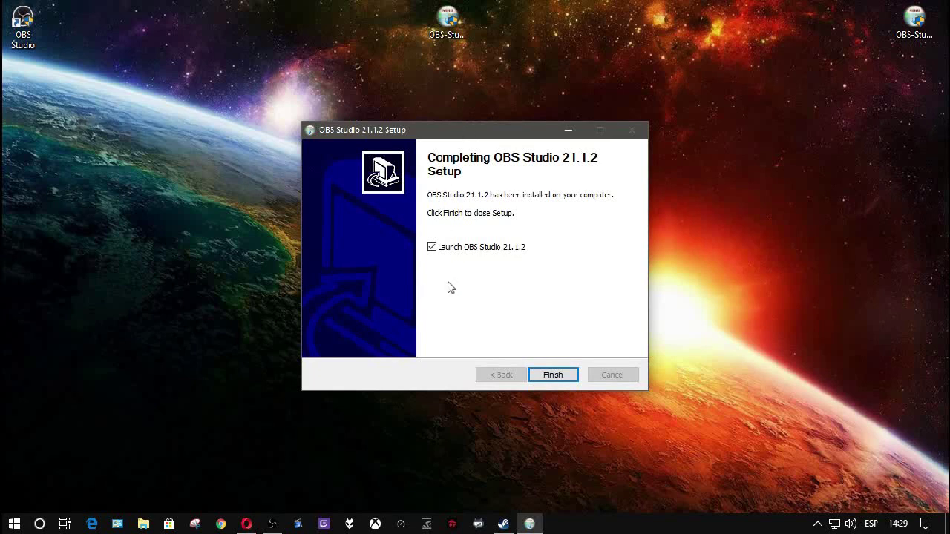
pyautogui.click(432, 247)
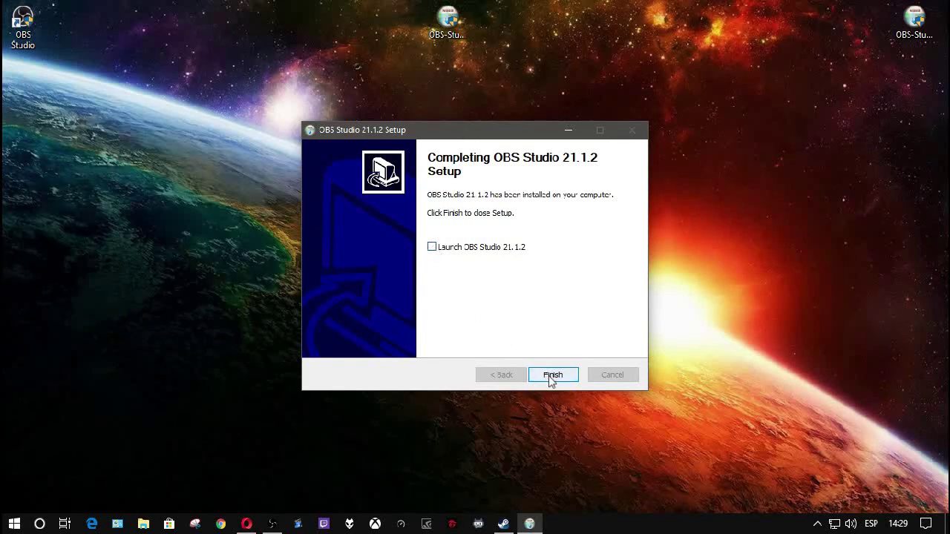
pyautogui.click(550, 376)
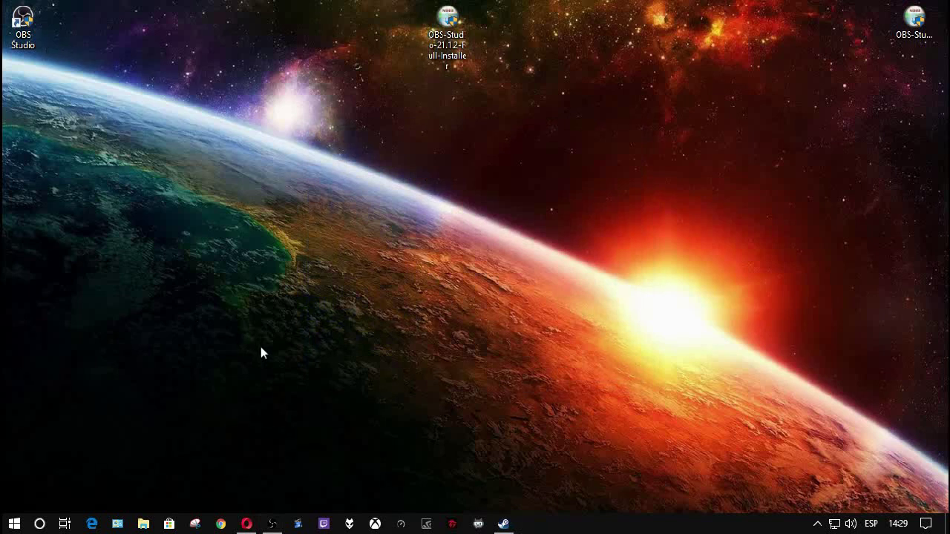
# - Launch OBS Studio and accept its licence agreement
pyautogui.moveTo(275, 174); pyautogui.dragTo(549, 372)
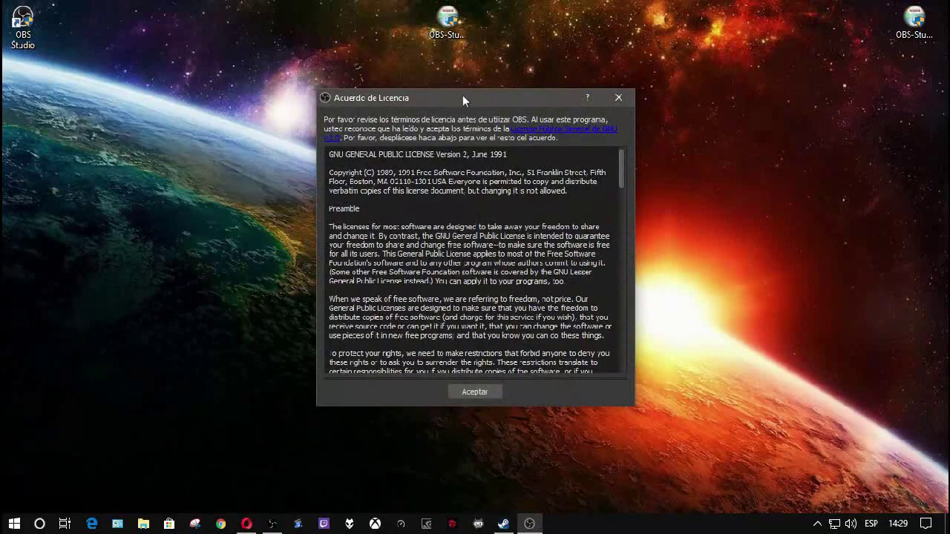
pyautogui.moveTo(462, 95); pyautogui.dragTo(451, 63)
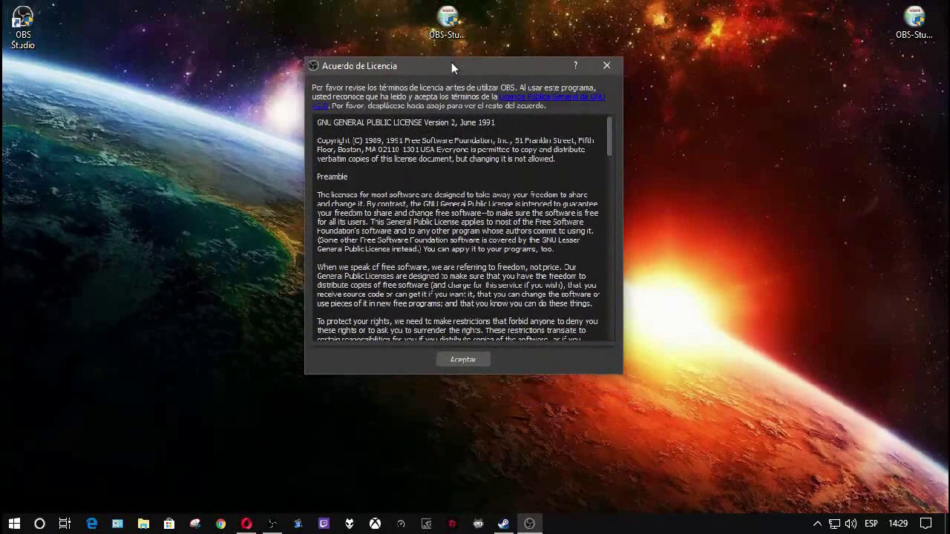
pyautogui.click(464, 361)
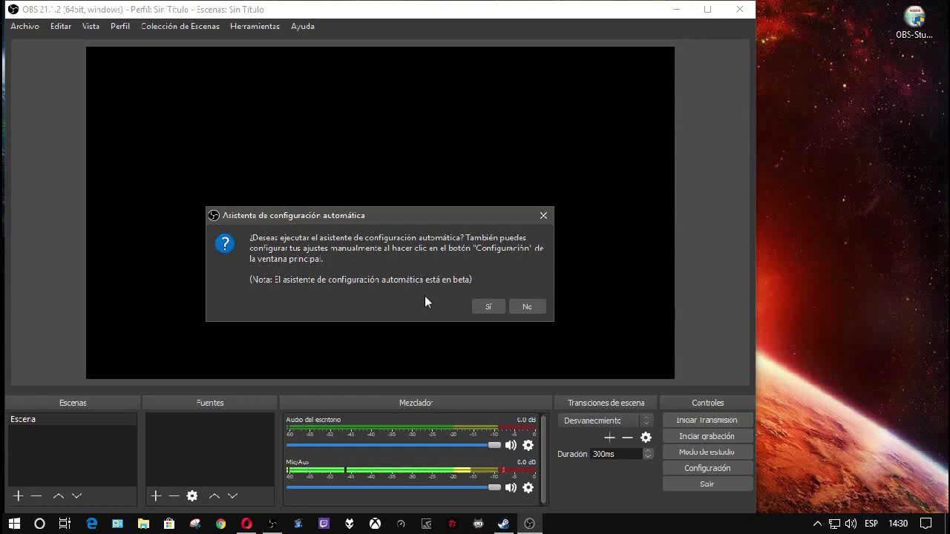
# - Run the auto-configuration wizard optimised for streaming, with a base resolution of 1280x720 and 30 FPS
pyautogui.click(489, 307)
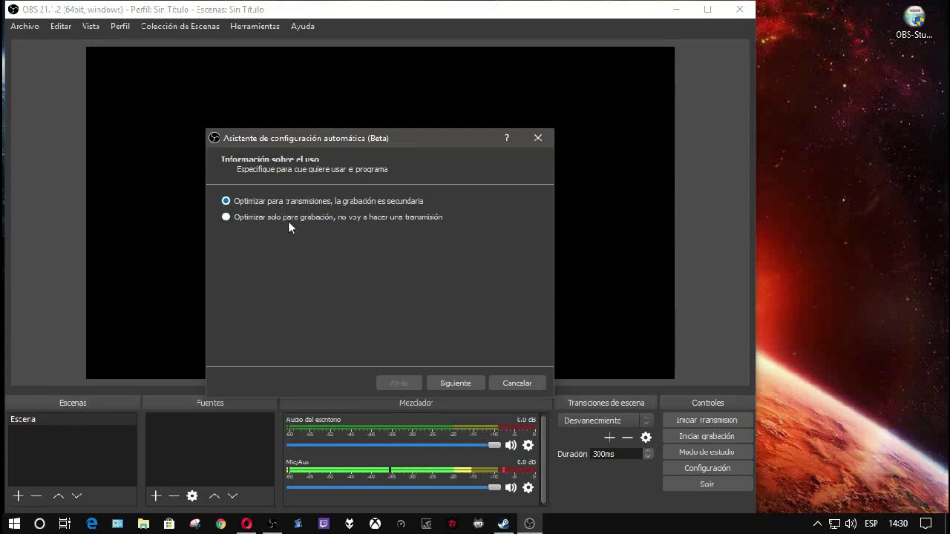
pyautogui.click(452, 385)
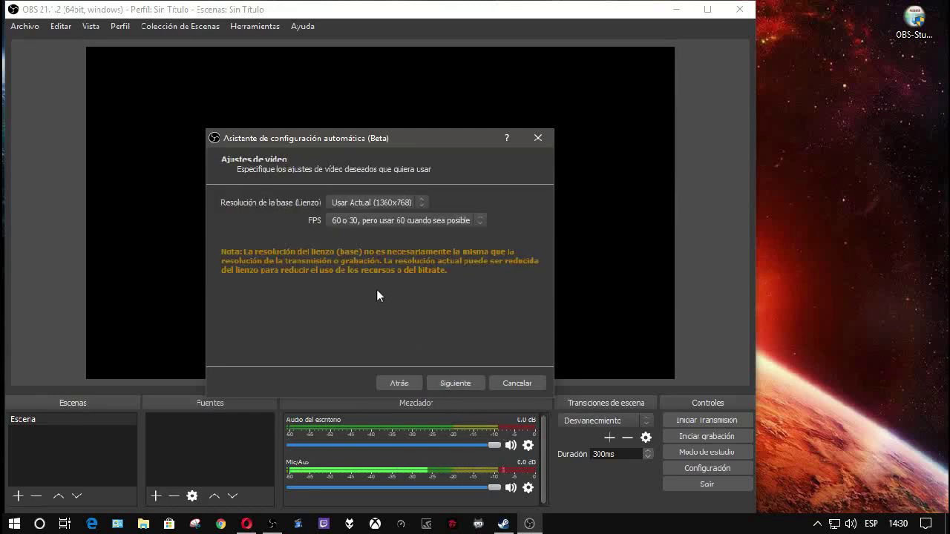
pyautogui.click(421, 203)
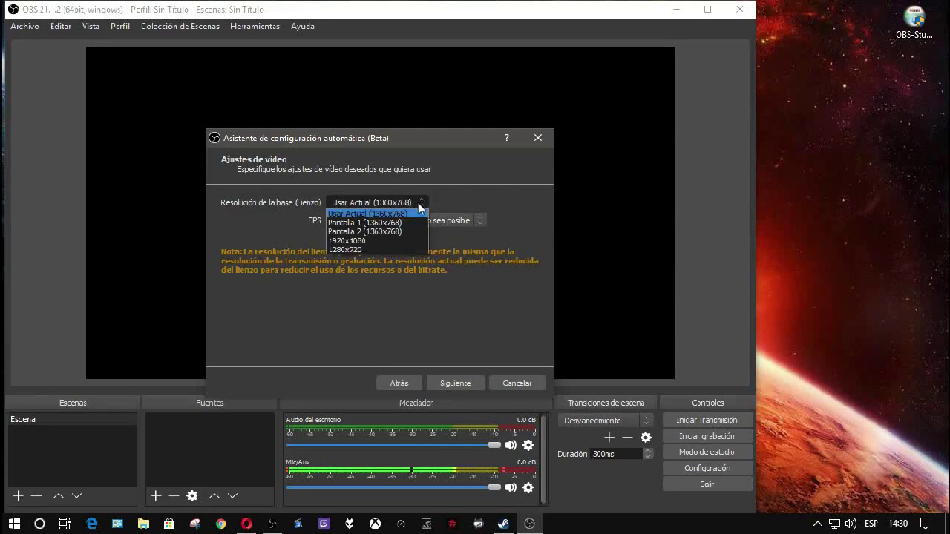
pyautogui.click(374, 248)
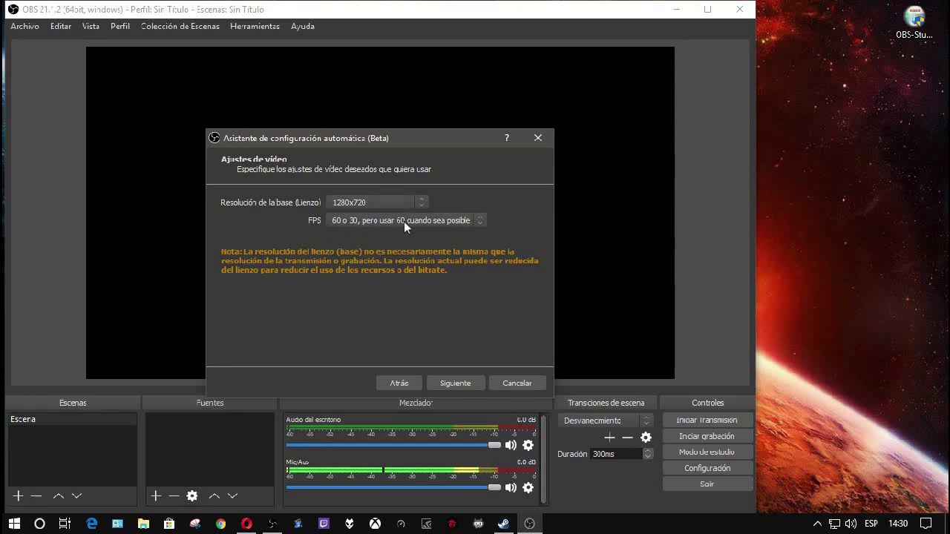
pyautogui.click(479, 218)
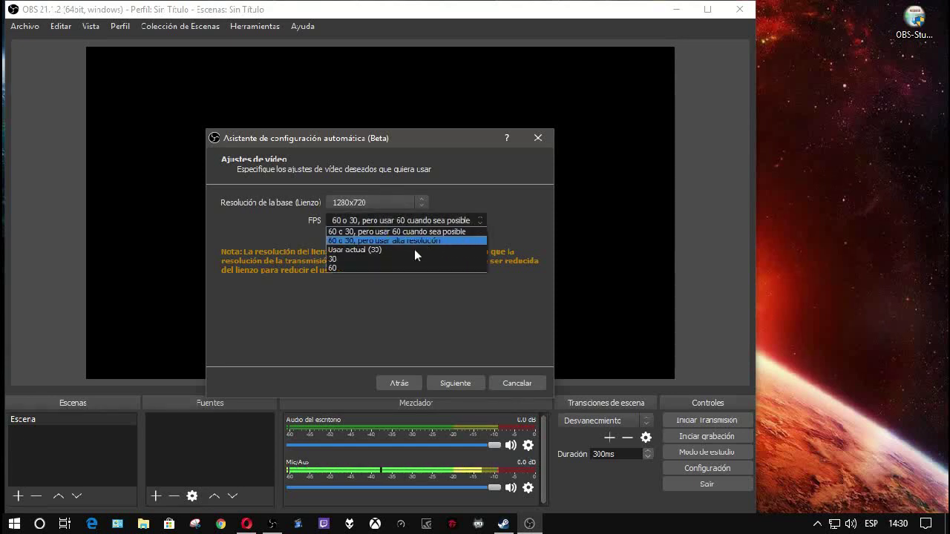
pyautogui.click(342, 259)
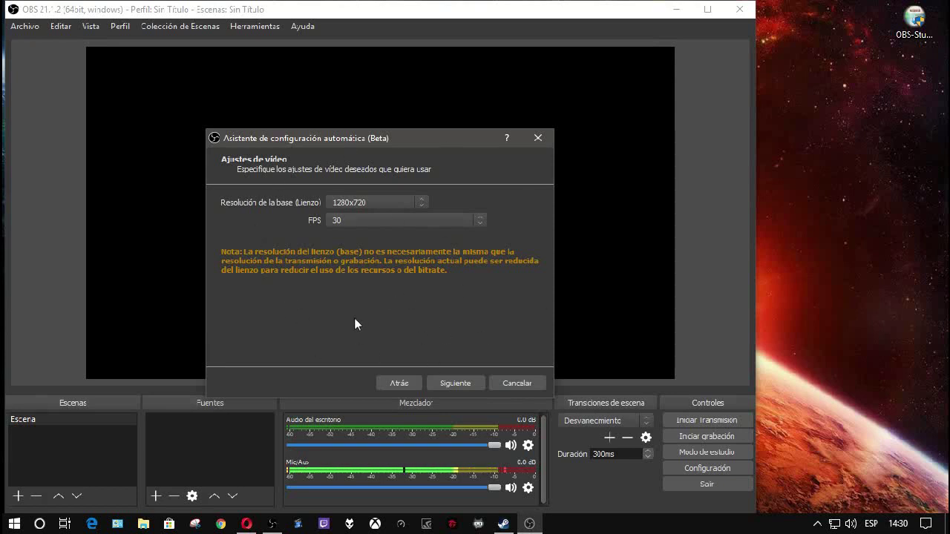
pyautogui.click(450, 386)
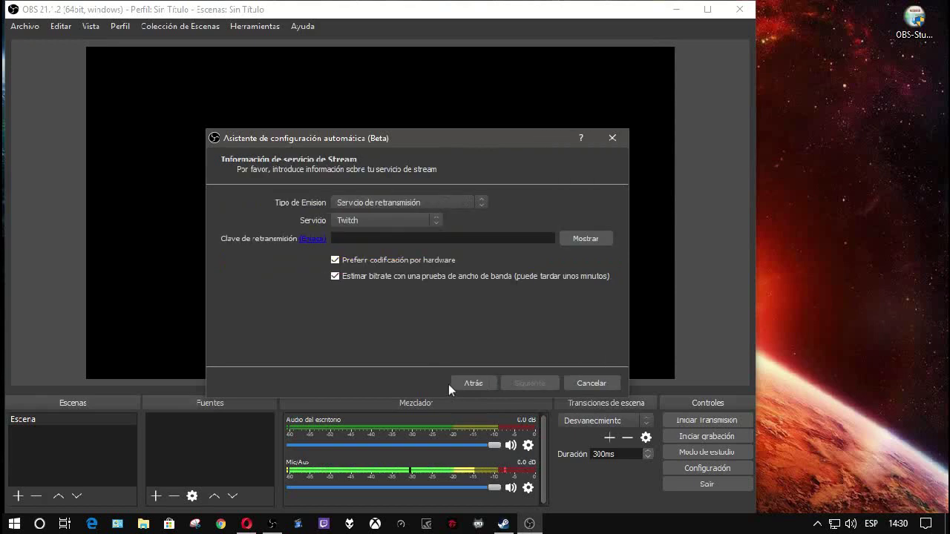
# - Paste the Twitch stream key into the wizard and turn off bitrate estimation by bandwidth test
pyautogui.click(400, 239)
pyautogui.hotkey('ctrl', 'v')
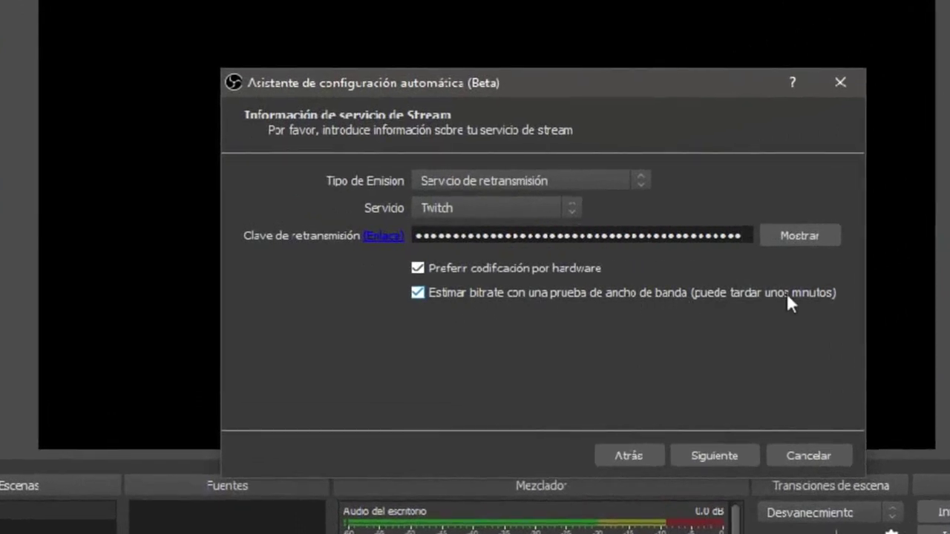
pyautogui.click(417, 293)
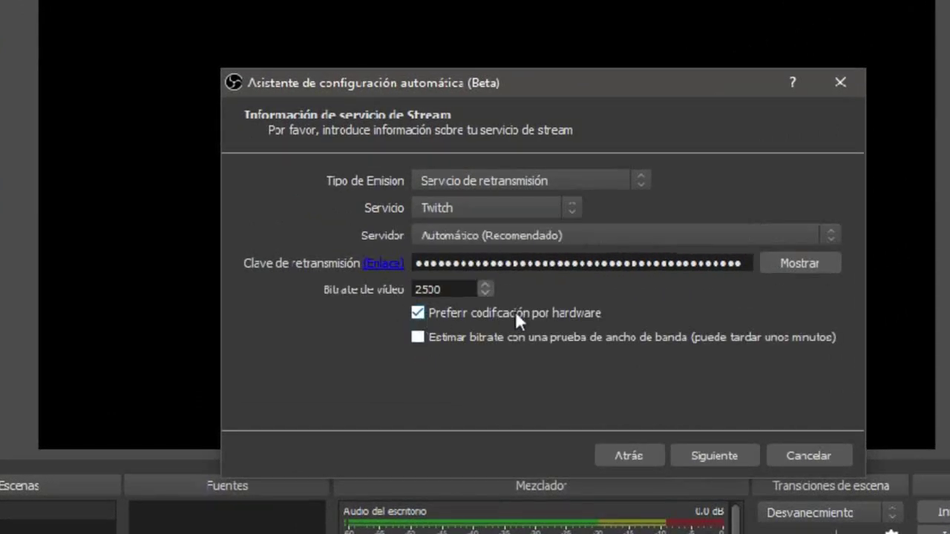
# - Set the wizard's video bitrate to 1500 and apply the resulting configuration
pyautogui.moveTo(473, 315)
pyautogui.moveTo(452, 291); pyautogui.dragTo(389, 296)
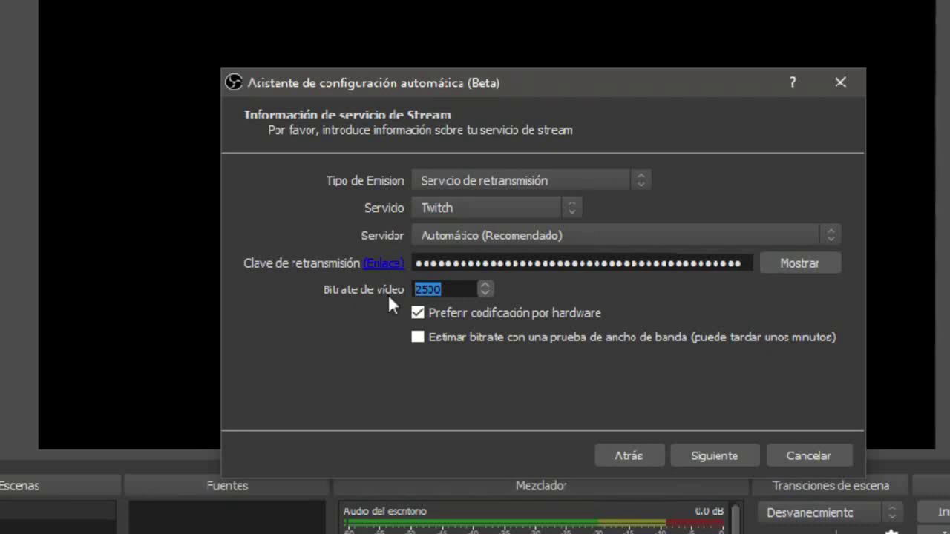
pyautogui.write('1500')
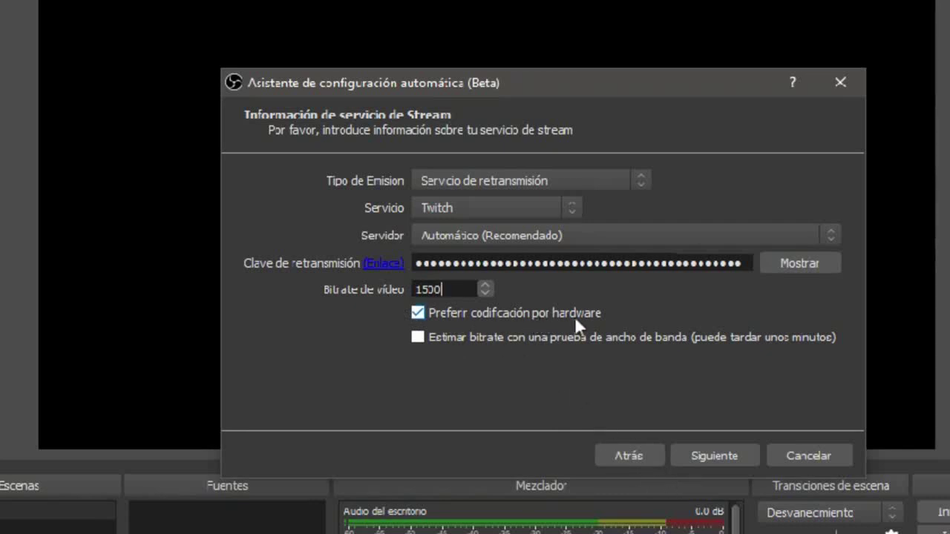
pyautogui.click(711, 456)
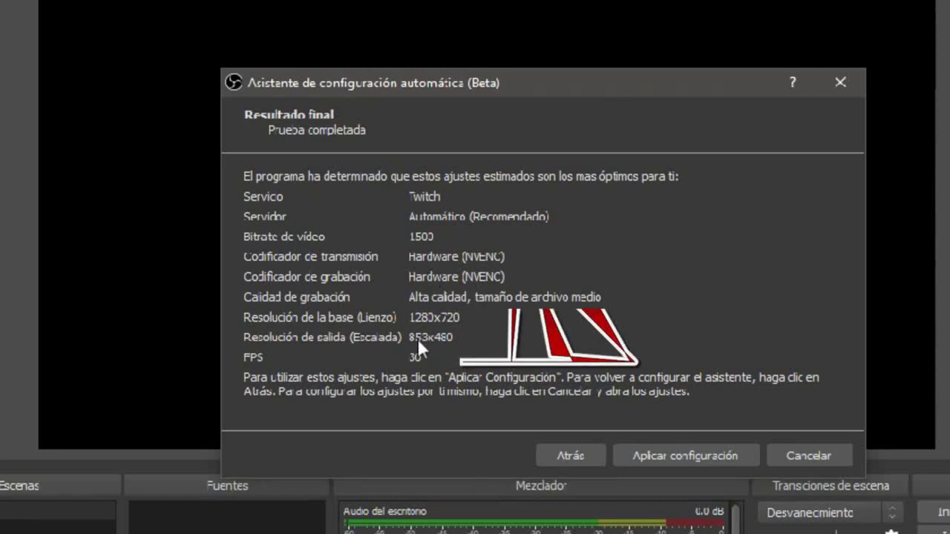
pyautogui.click(684, 458)
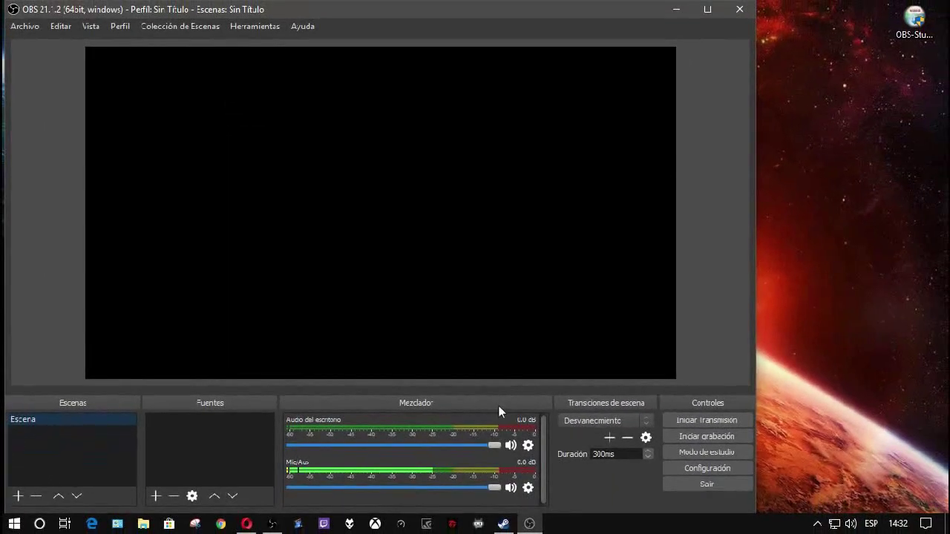
# - Mute both the Mic/Aux and desktop audio sources in the mixer
pyautogui.click(510, 488)
pyautogui.click(510, 445)
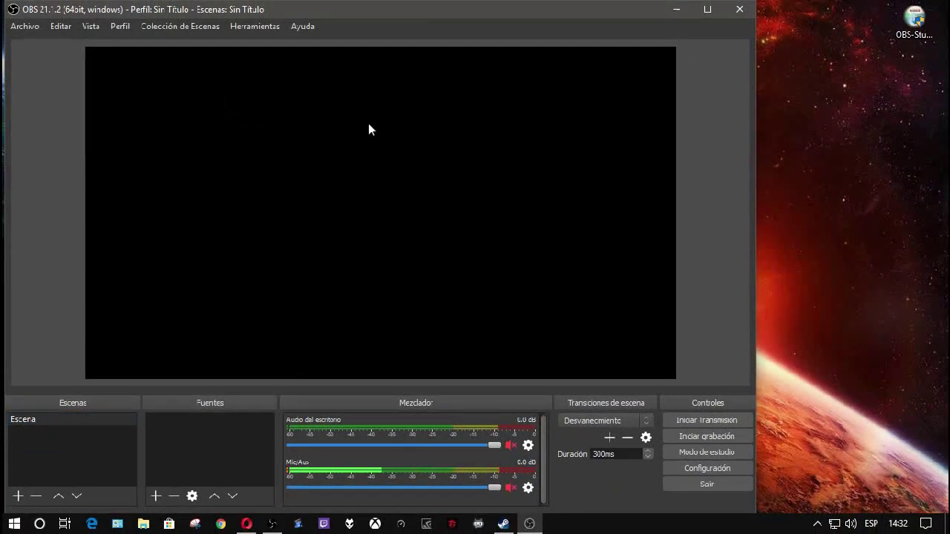
# - Maximise the main OBS window and open the program settings, moving the dialog fully into view
pyautogui.doubleClick(384, 6)
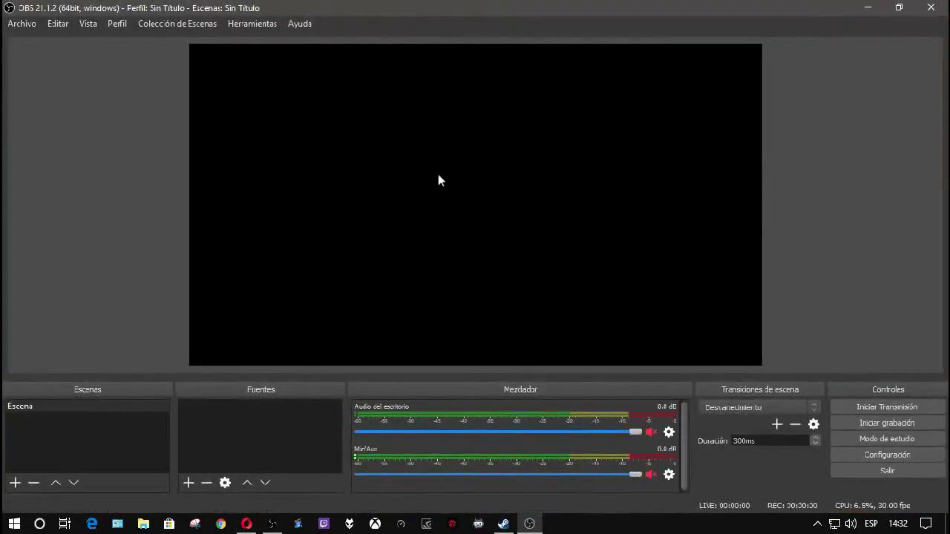
pyautogui.click(878, 461)
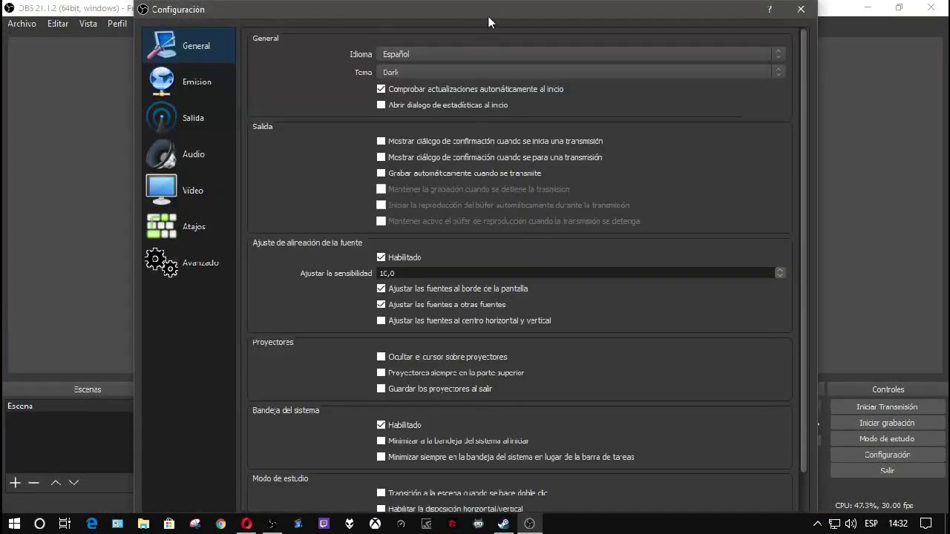
pyautogui.moveTo(487, 16)
pyautogui.mouseDown()
pyautogui.moveTo(485, 79)
pyautogui.moveTo(493, 24)
pyautogui.mouseUp()
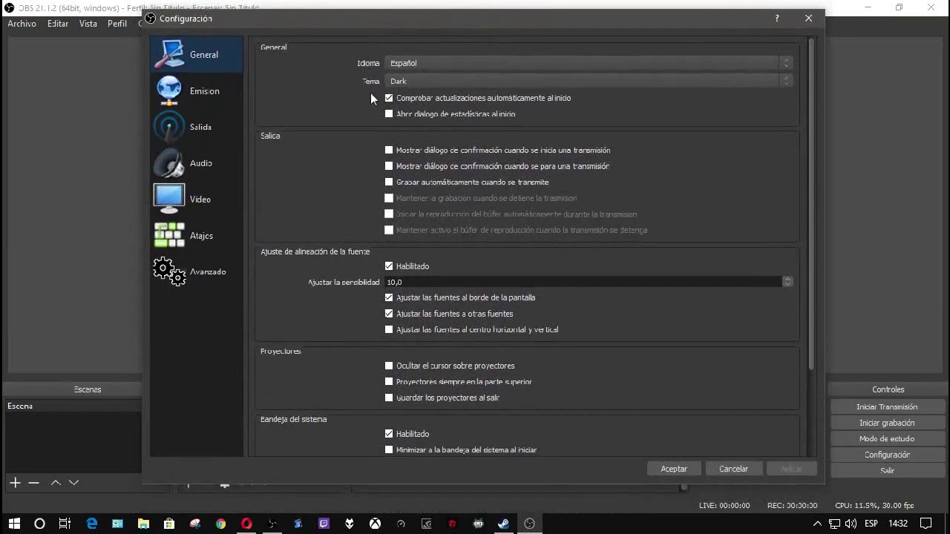
# - Try the Default interface theme and switch back to Dark
pyautogui.click(403, 84)
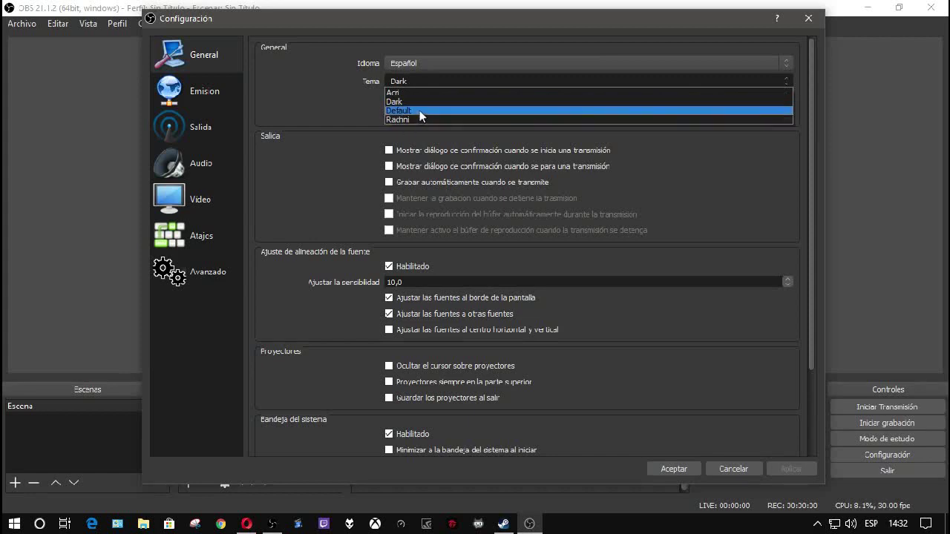
pyautogui.click(312, 120)
pyautogui.press('Down')
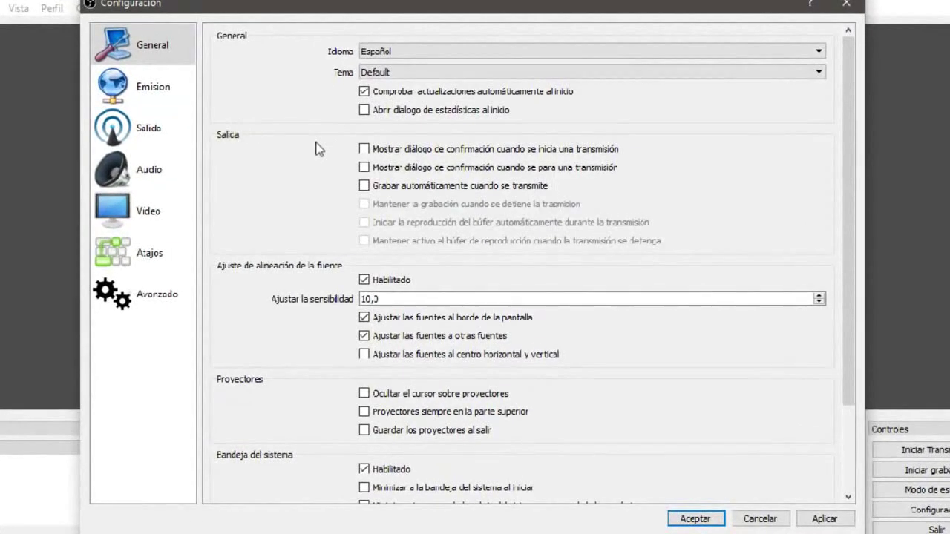
pyautogui.click(399, 73)
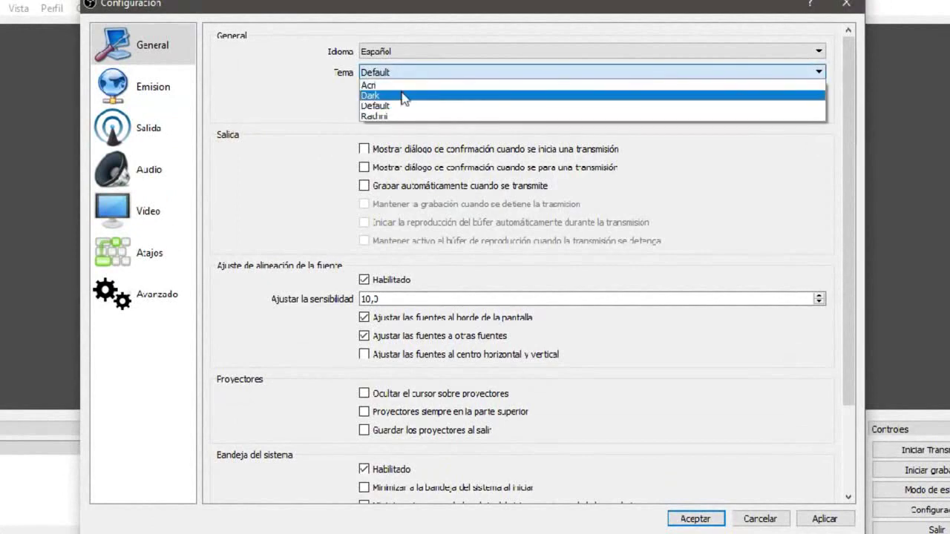
pyautogui.click(401, 96)
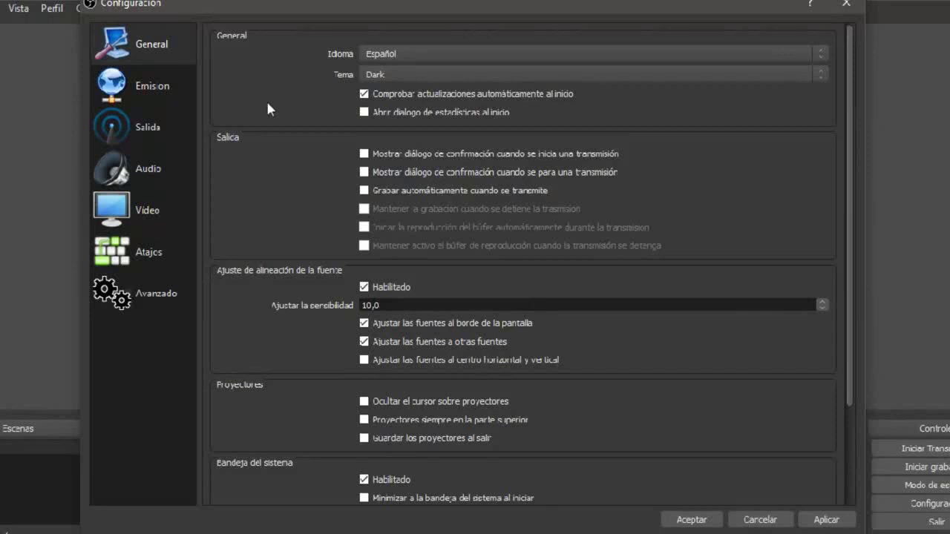
# - Review the streaming service settings and open the output settings
pyautogui.click(147, 92)
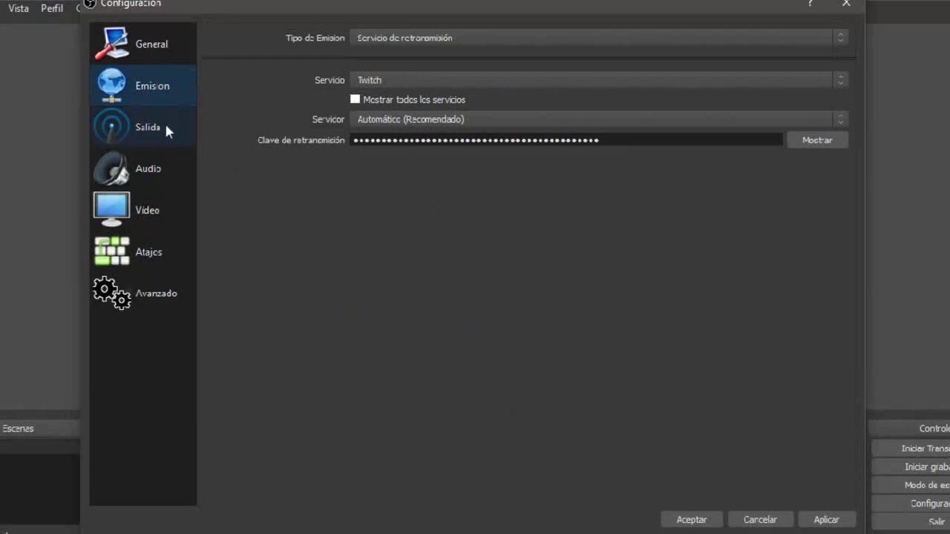
pyautogui.click(391, 80)
pyautogui.click(260, 98)
pyautogui.click(170, 141)
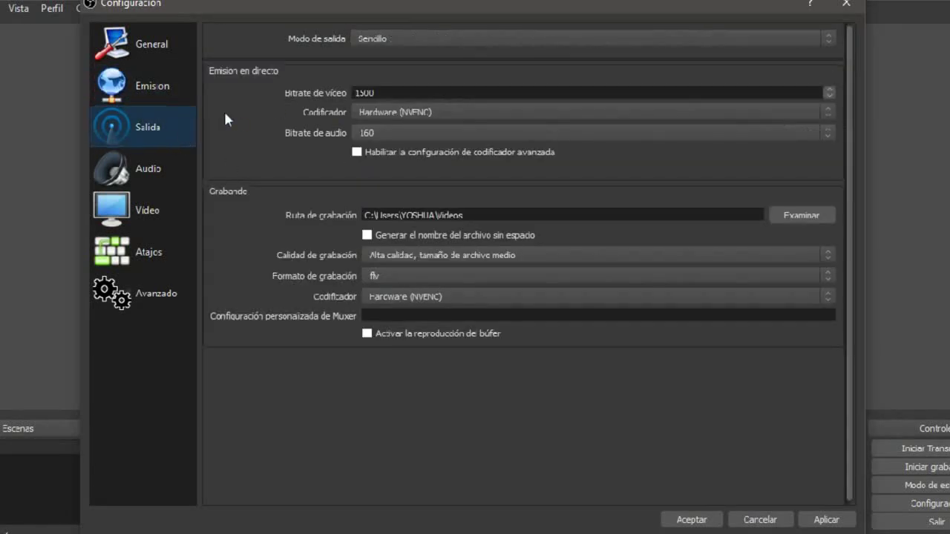
# - Check the available output modes and review the streaming video bitrate in the output settings
pyautogui.click(389, 37)
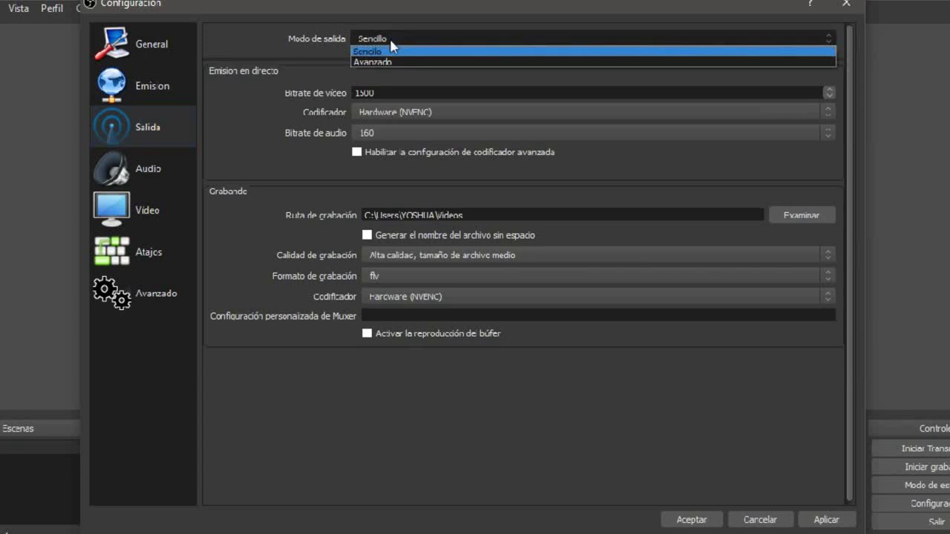
pyautogui.click(322, 72)
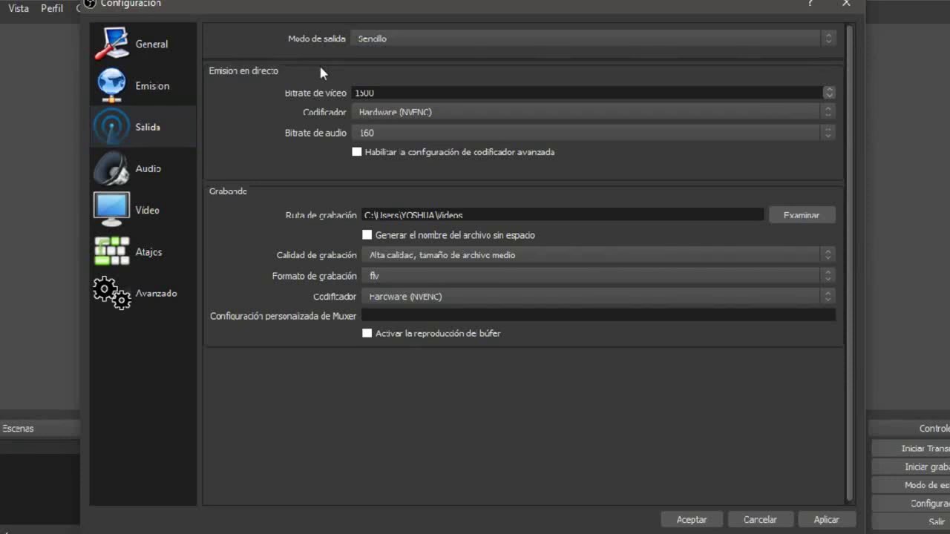
pyautogui.doubleClick(389, 93)
pyautogui.click(256, 143)
# - Check the streaming encoder options and set the audio bitrate to 96
pyautogui.click(439, 115)
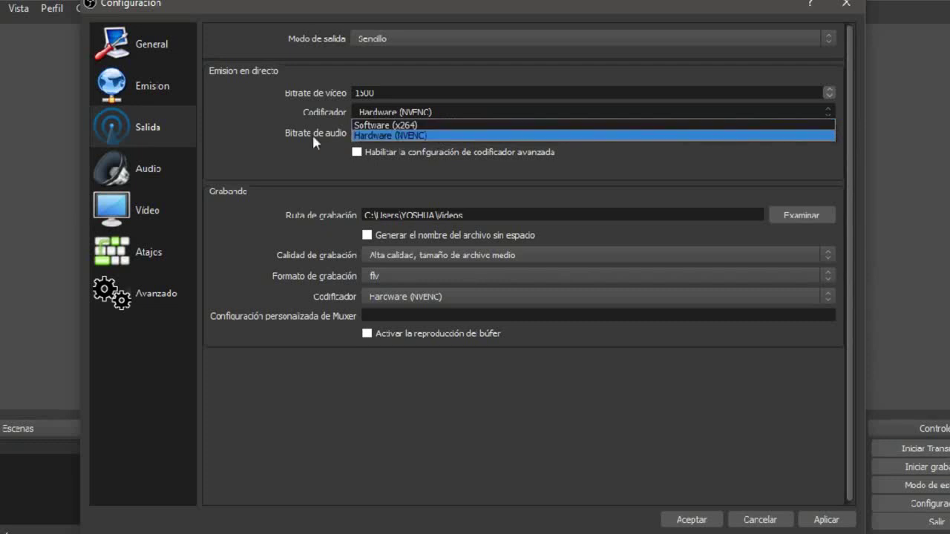
pyautogui.press('Escape')
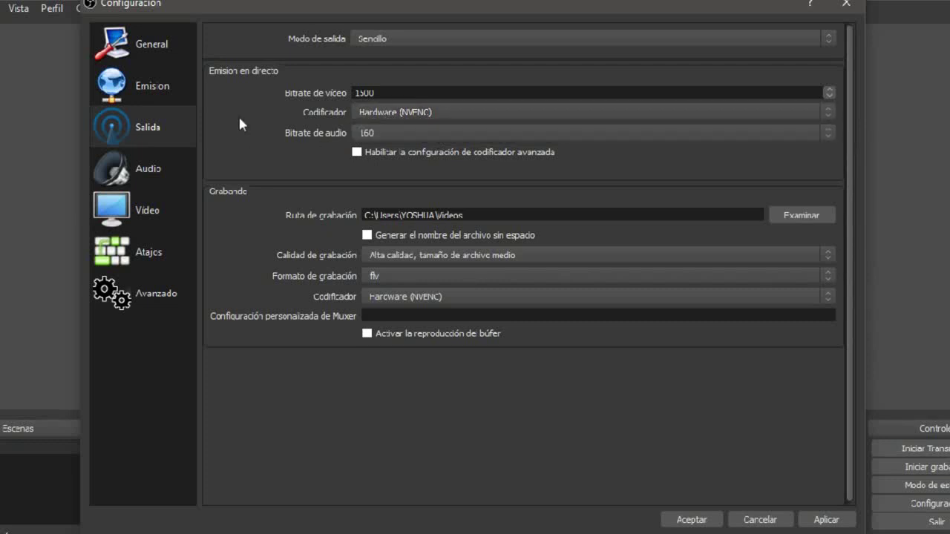
pyautogui.click(385, 134)
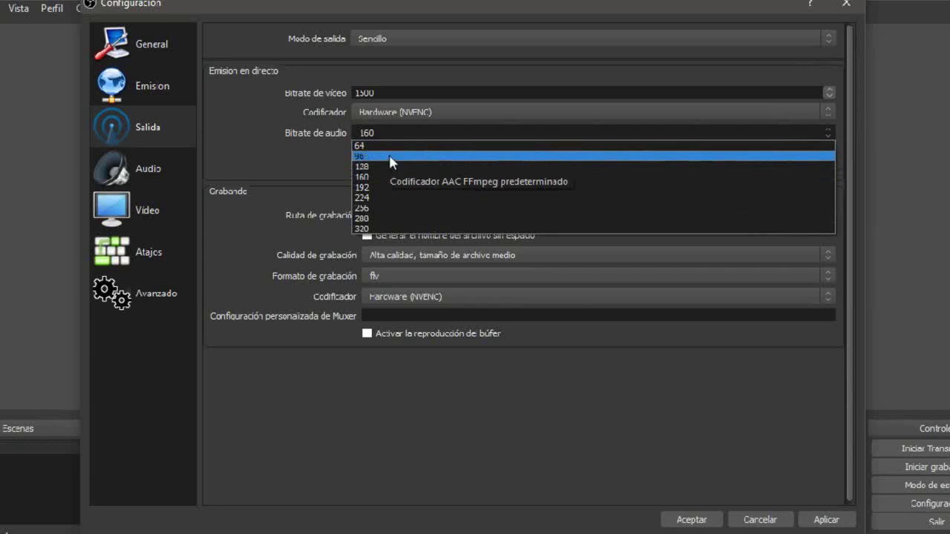
pyautogui.click(389, 155)
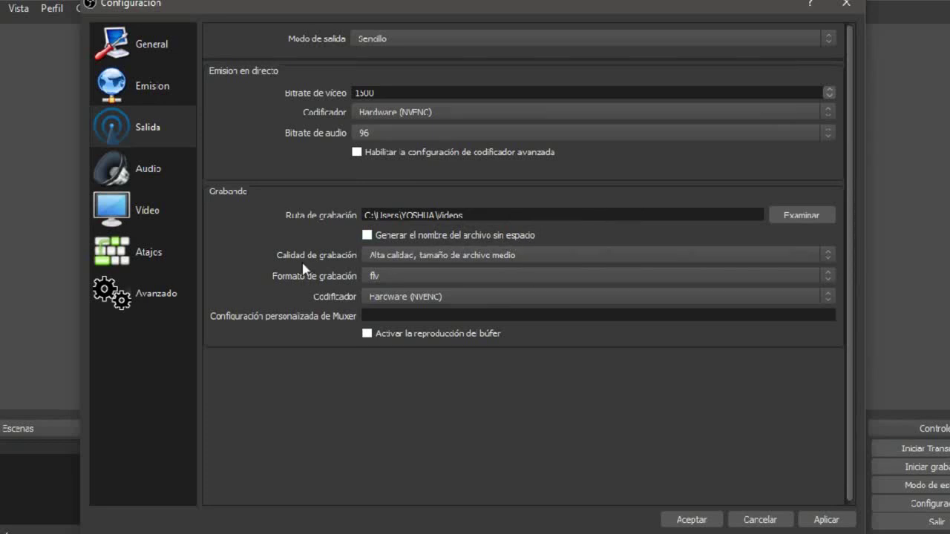
# - Examine the available recording quality, recording format and recording encoder options without changing them
pyautogui.click(539, 259)
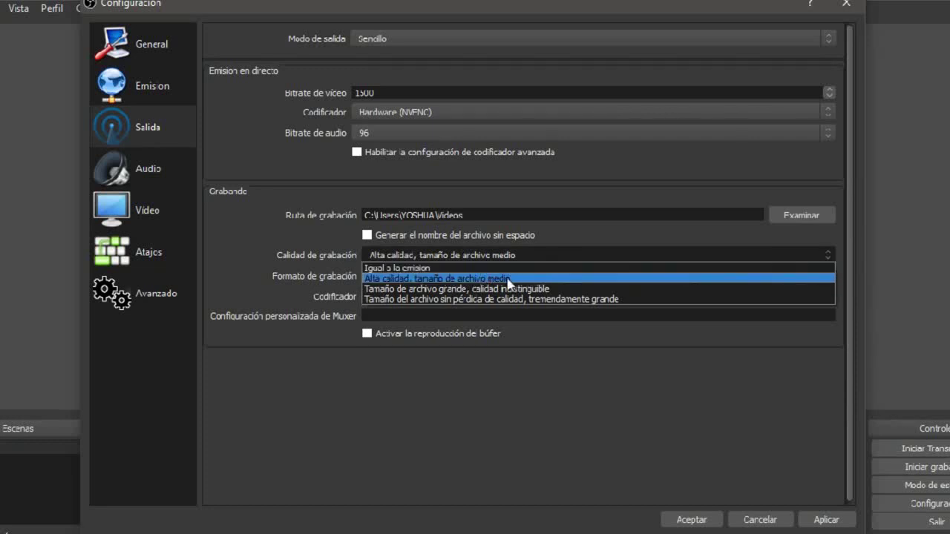
pyautogui.click(241, 269)
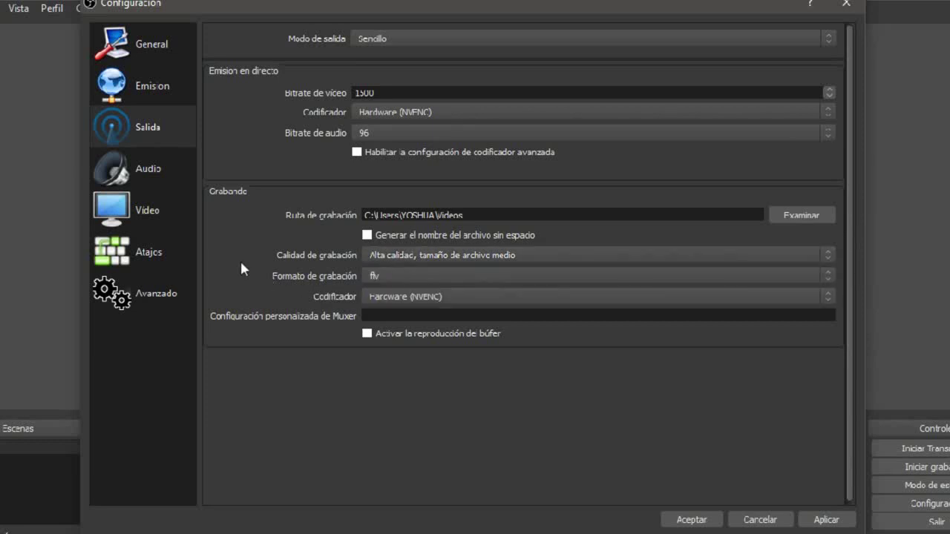
pyautogui.click(435, 279)
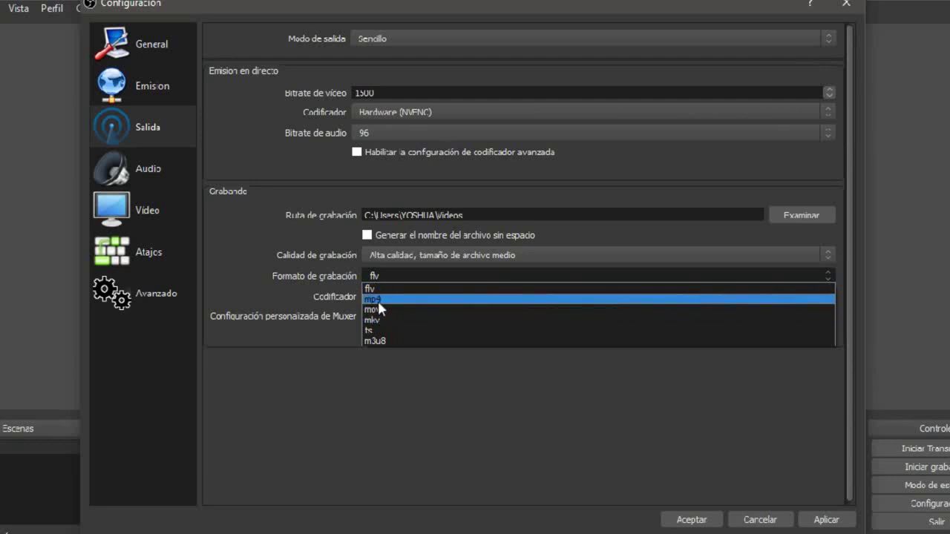
pyautogui.click(227, 257)
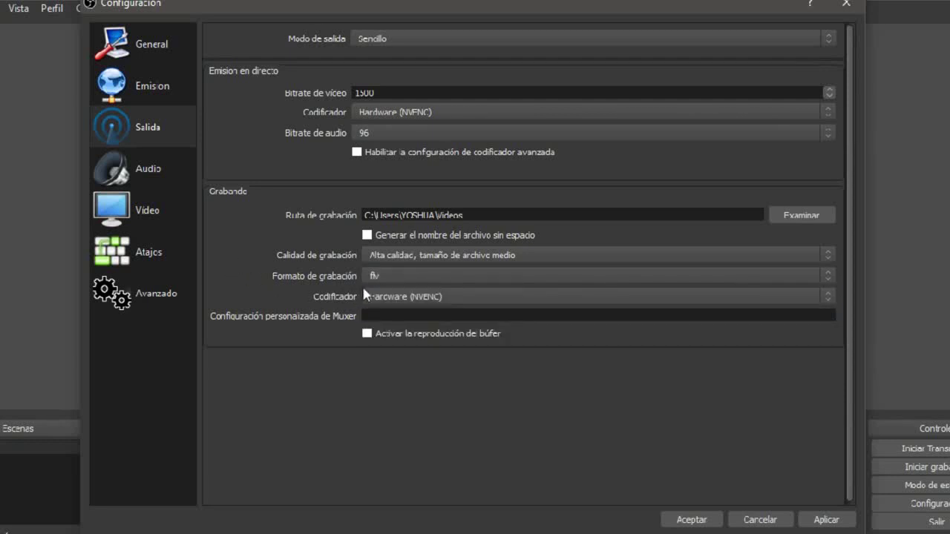
pyautogui.click(447, 298)
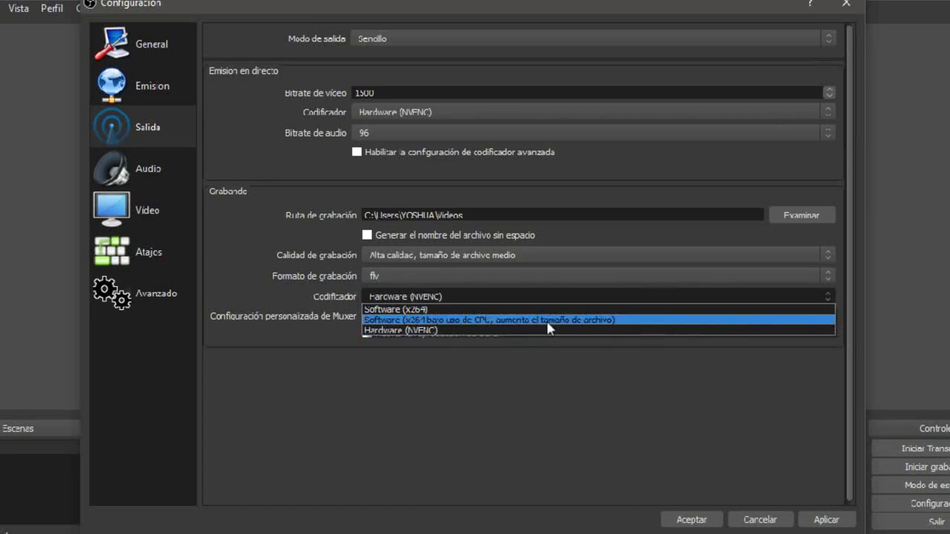
pyautogui.click(355, 383)
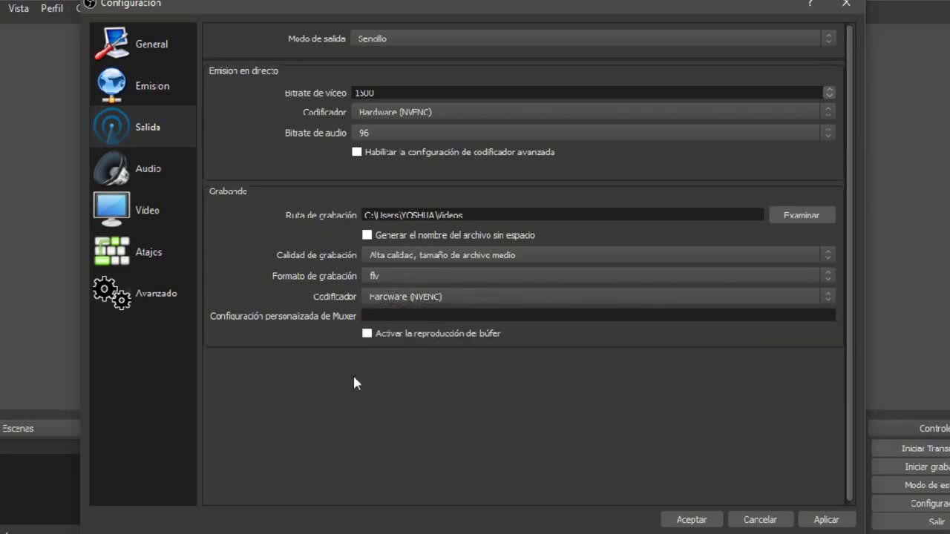
# - Set the main Mic/Aux audio device to Micrófono (Realtek High Definition Audio) in the audio settings
pyautogui.click(169, 176)
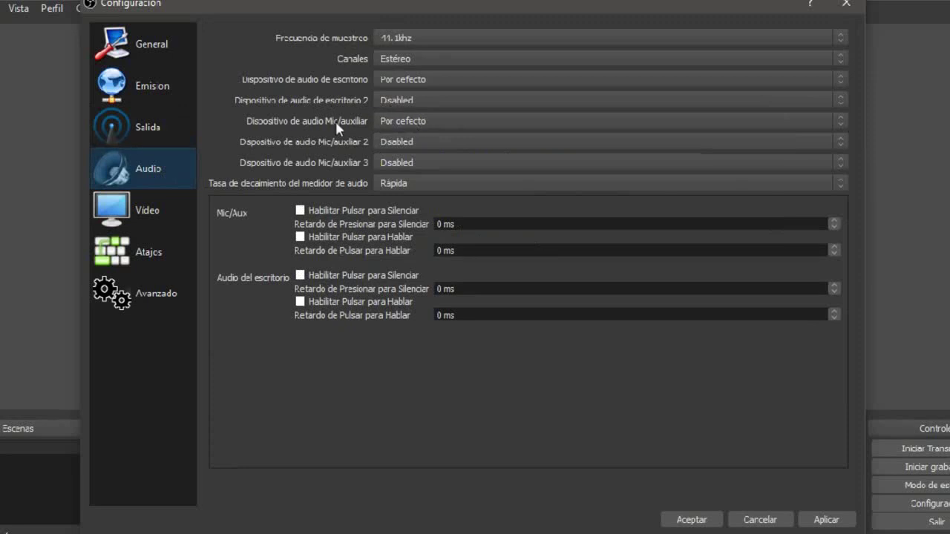
pyautogui.click(441, 120)
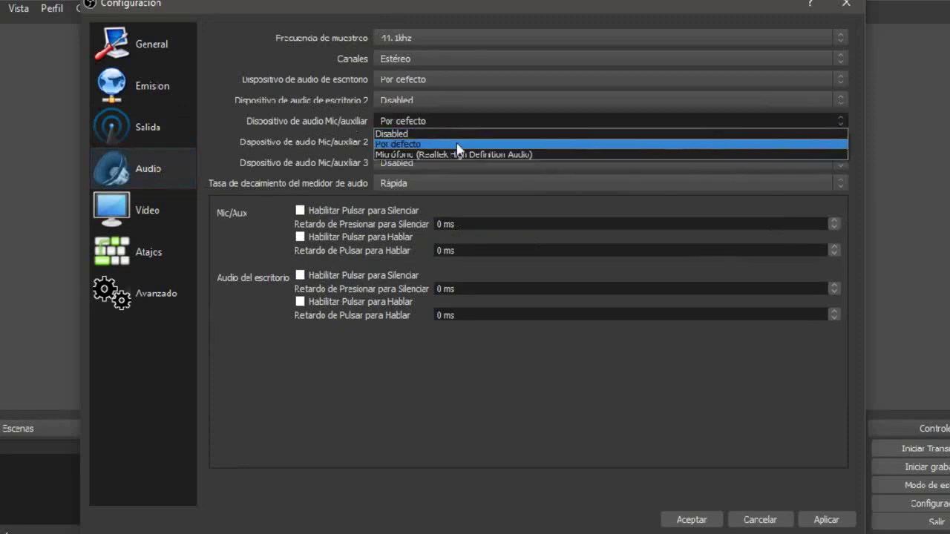
pyautogui.click(471, 154)
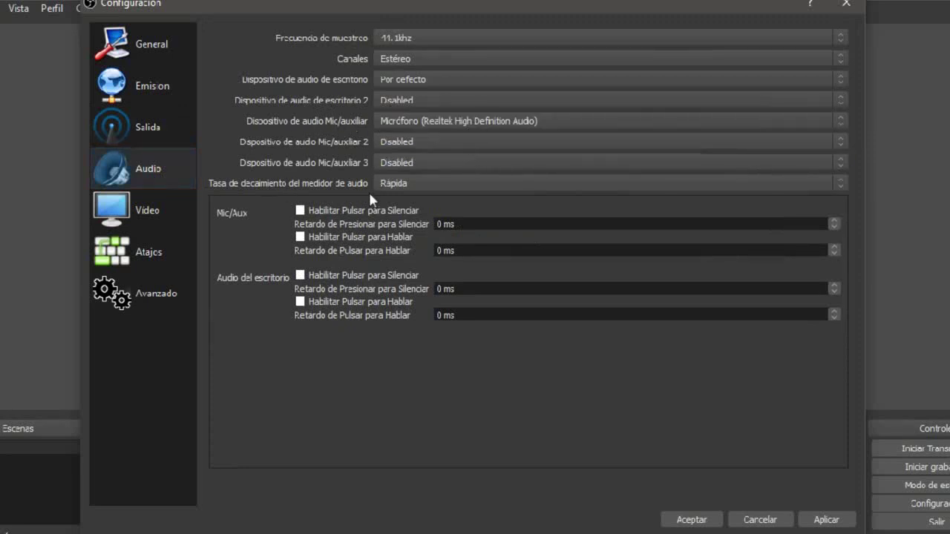
# - Set both the base canvas resolution and the scaled output resolution to 854x480 in the video settings
pyautogui.click(173, 212)
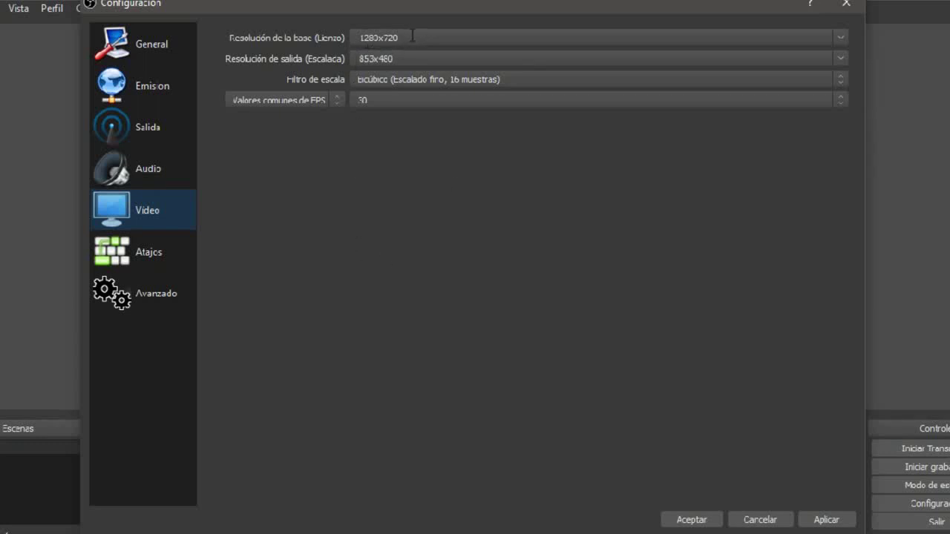
pyautogui.moveTo(407, 37); pyautogui.dragTo(324, 42)
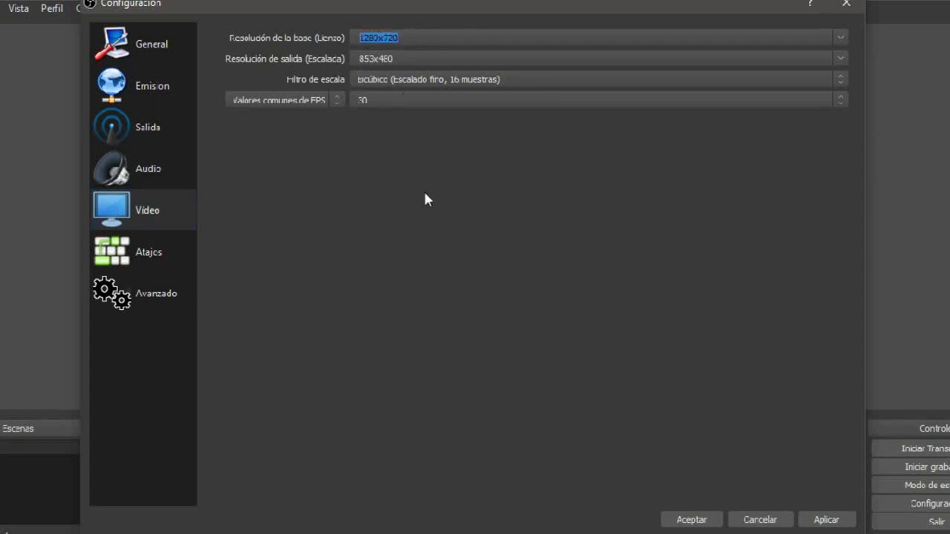
pyautogui.write('854x480')
pyautogui.click(427, 59)
pyautogui.click(843, 58)
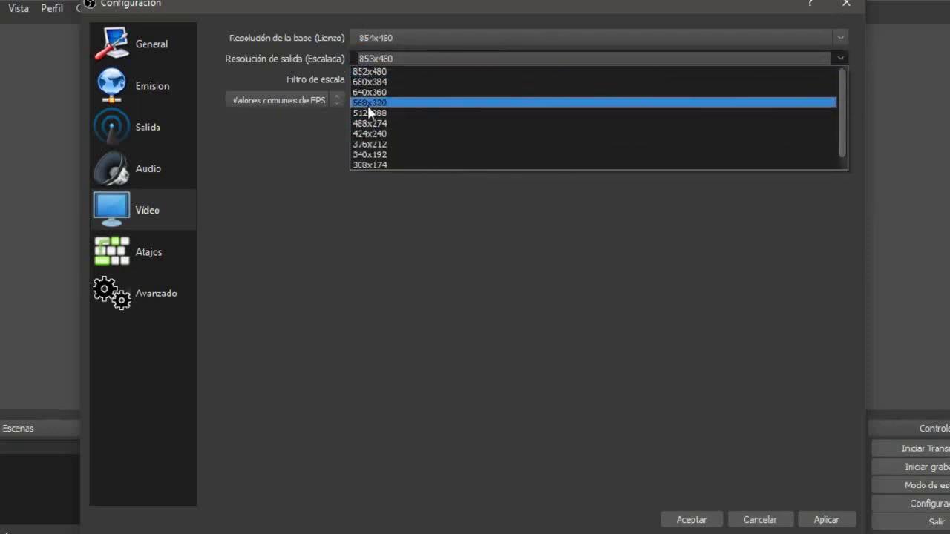
pyautogui.click(315, 133)
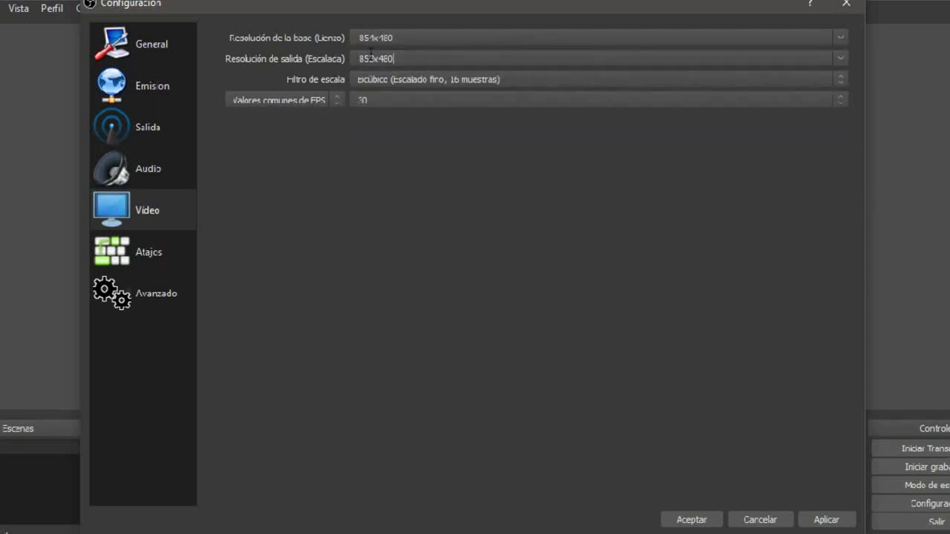
pyautogui.doubleClick(426, 64)
pyautogui.write('854x480')
# - Examine the available scale filter options and the hotkey settings
pyautogui.click(843, 83)
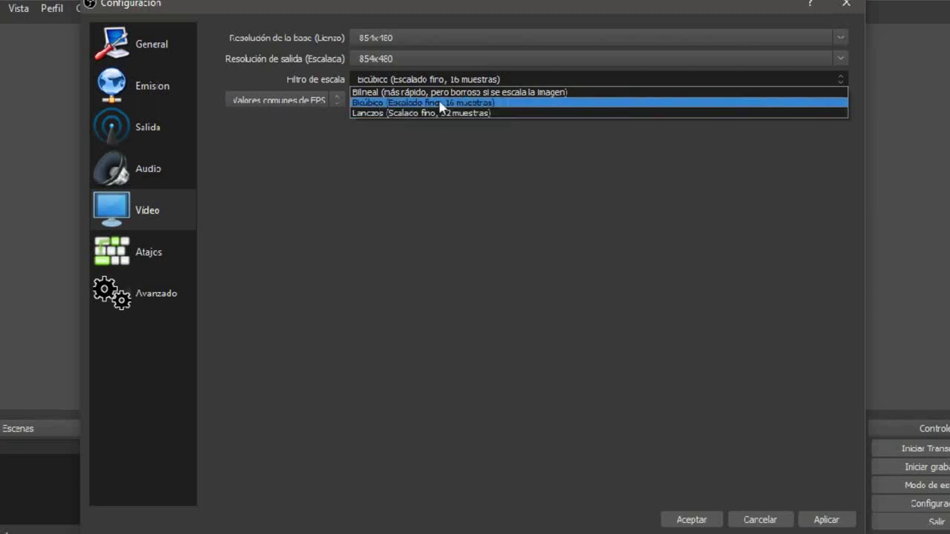
pyautogui.click(440, 180)
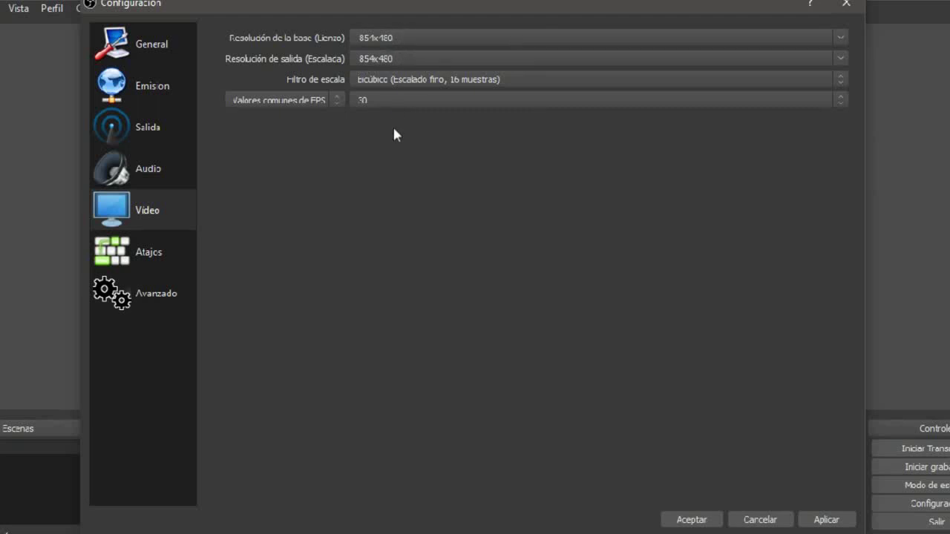
pyautogui.click(167, 250)
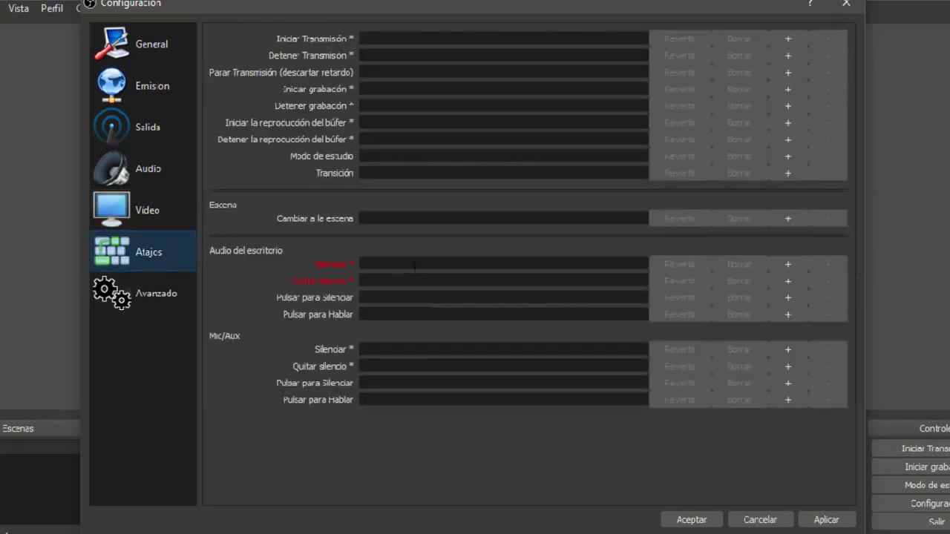
# - Set the process priority to Mayor a Normal in the advanced settings, and accept the configuration changes
pyautogui.click(160, 293)
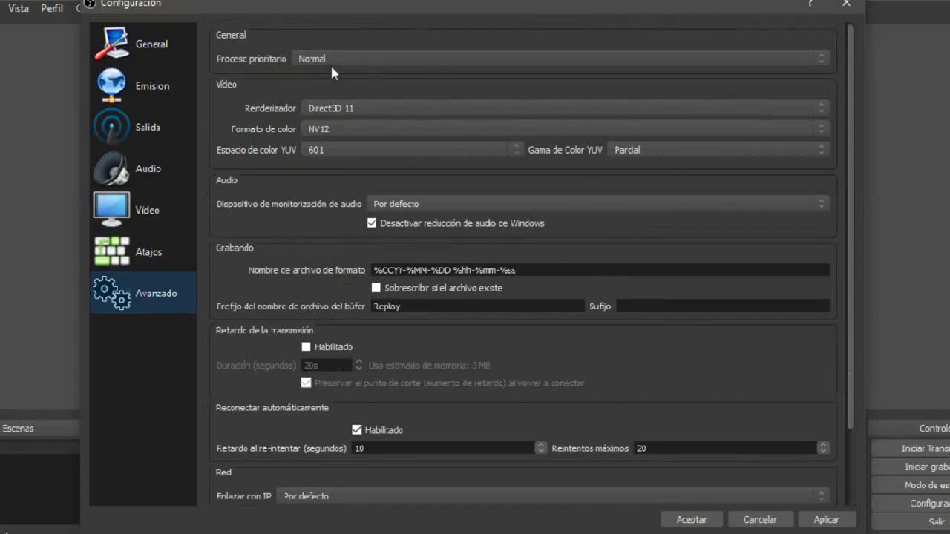
pyautogui.click(363, 59)
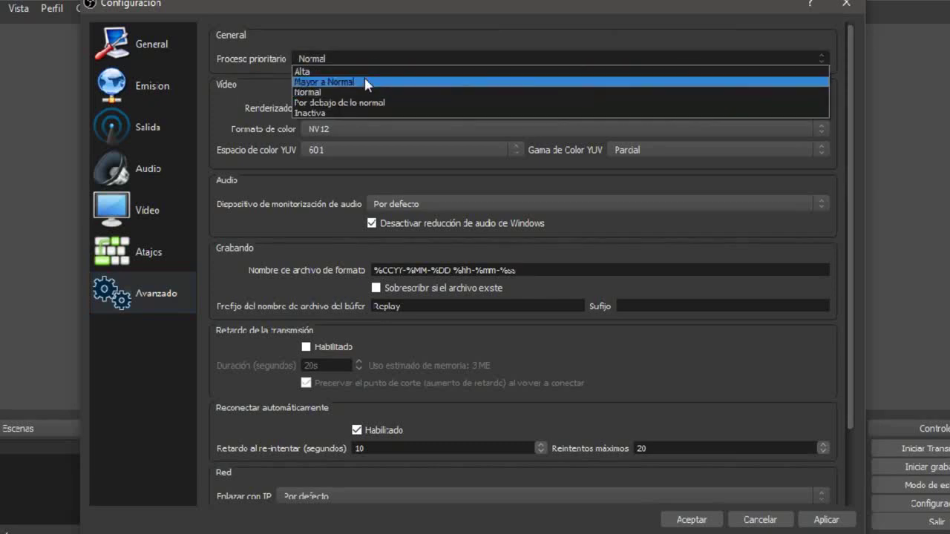
pyautogui.click(365, 84)
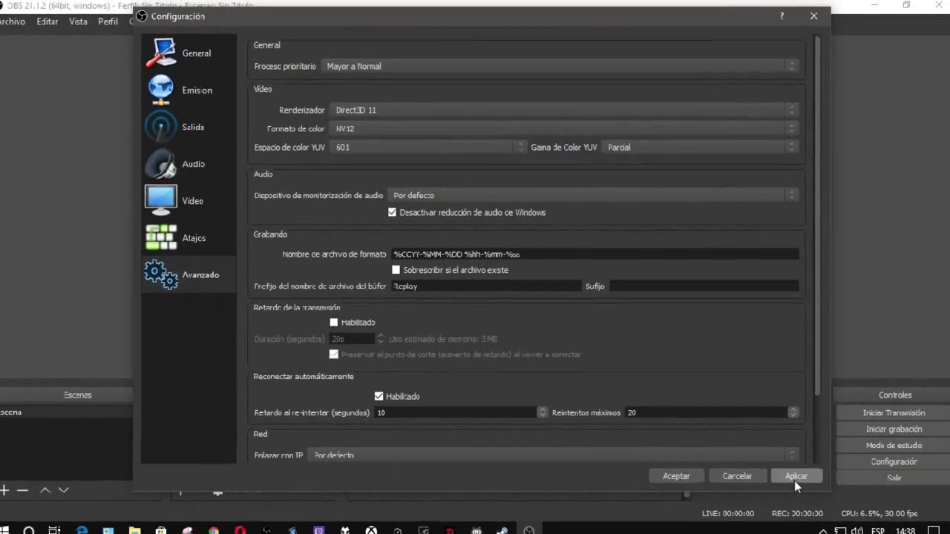
pyautogui.click(674, 470)
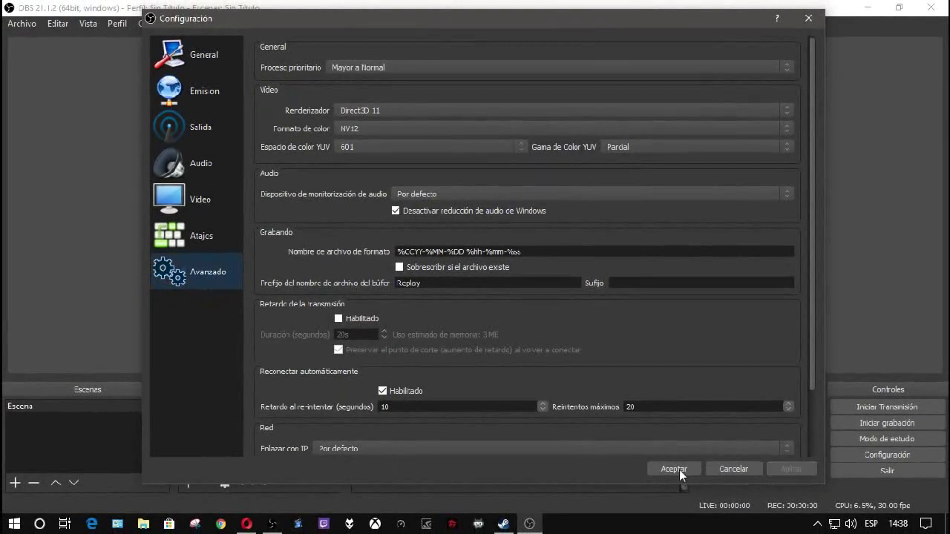